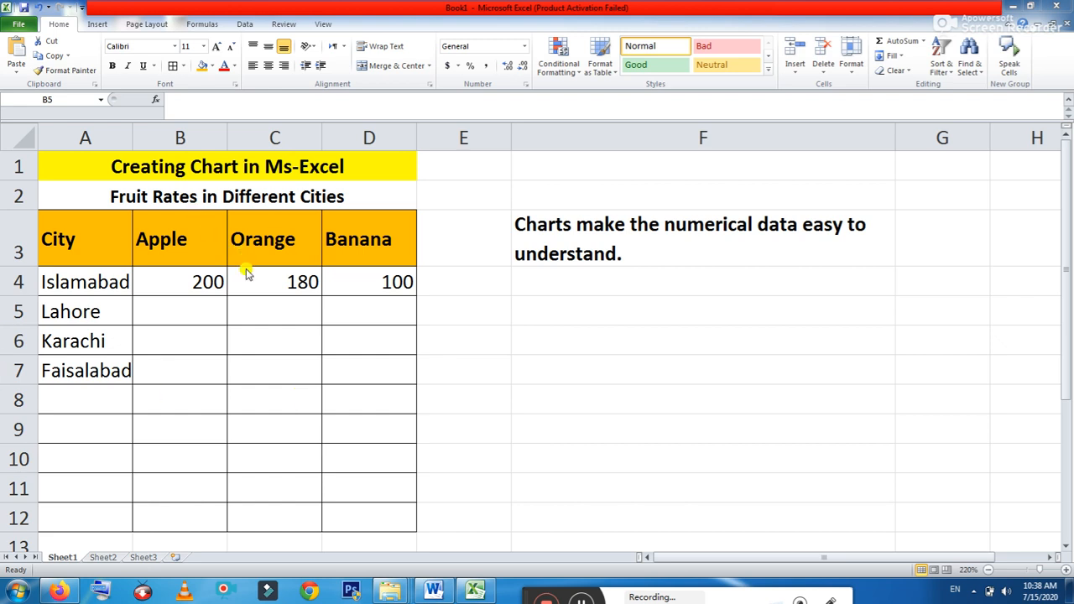
Step: Enter Lahore's fruit rates in row 5: Apple 190, Orange 150 and Banana 80
click(186, 315)
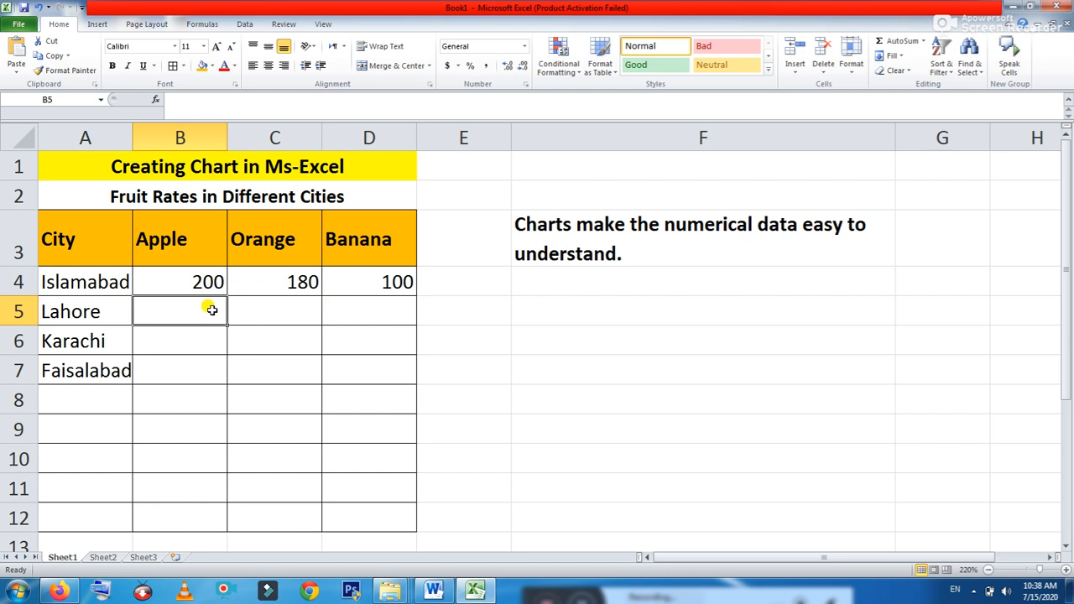
text(290)
key(BackSpace)
key(BackSpace)
key(BackSpace)
text(1)
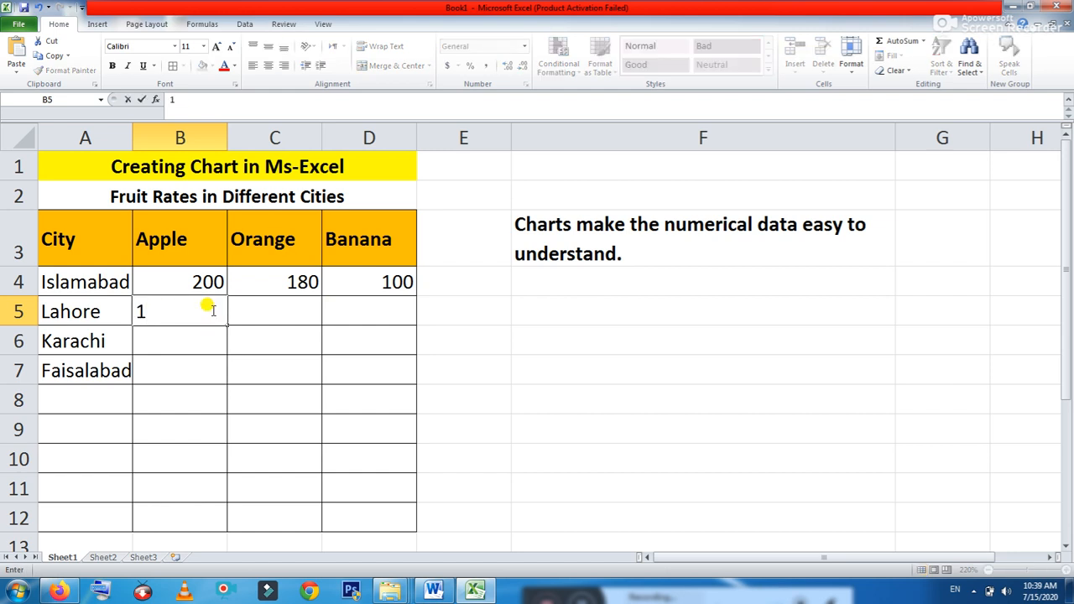
text(90)
key(Tab)
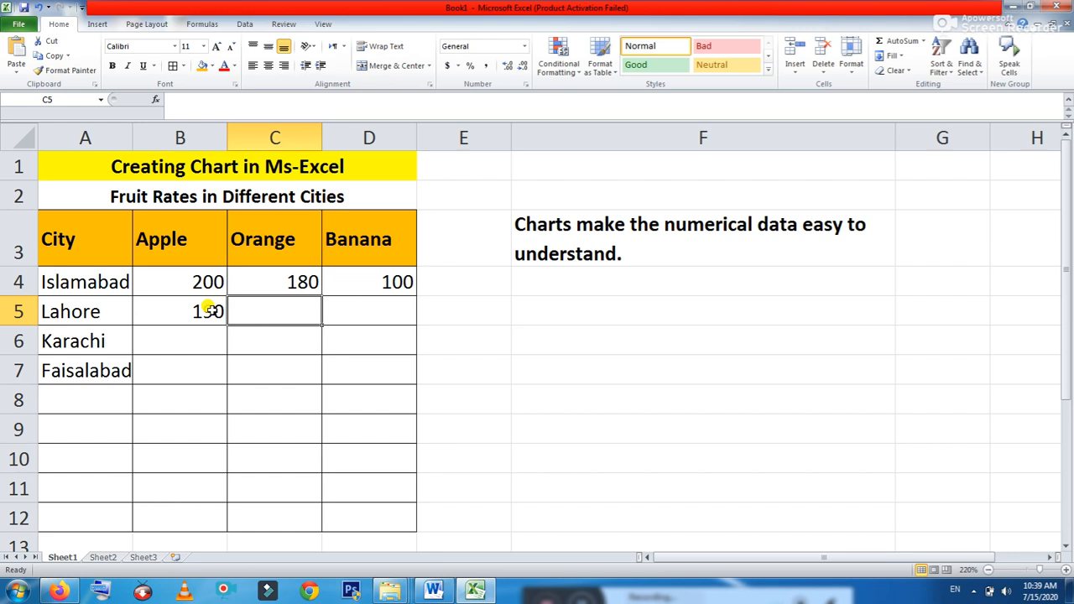
text(150)
key(Tab)
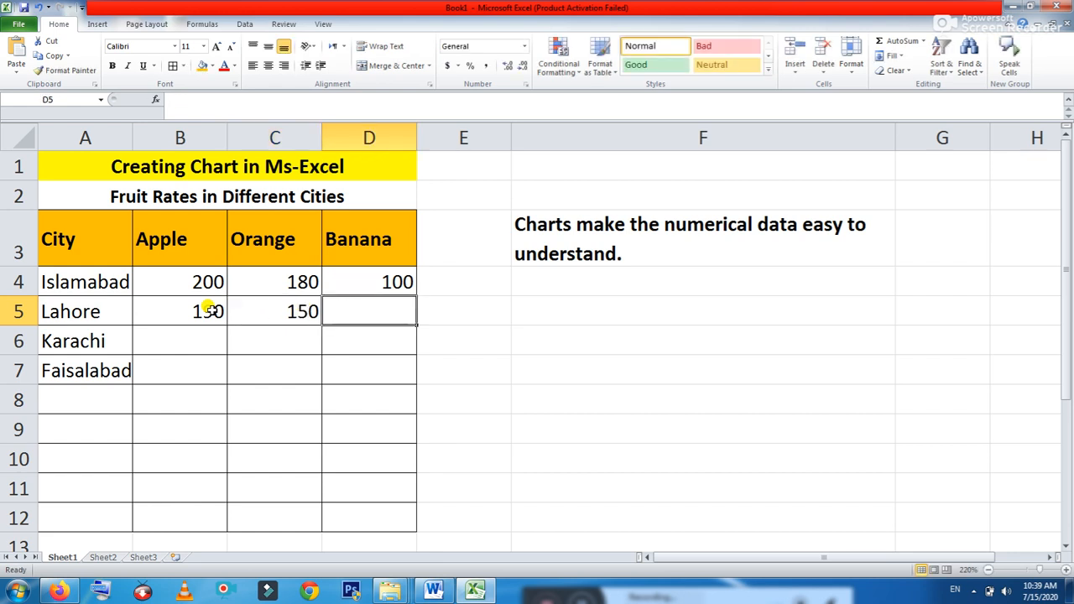
text(80)
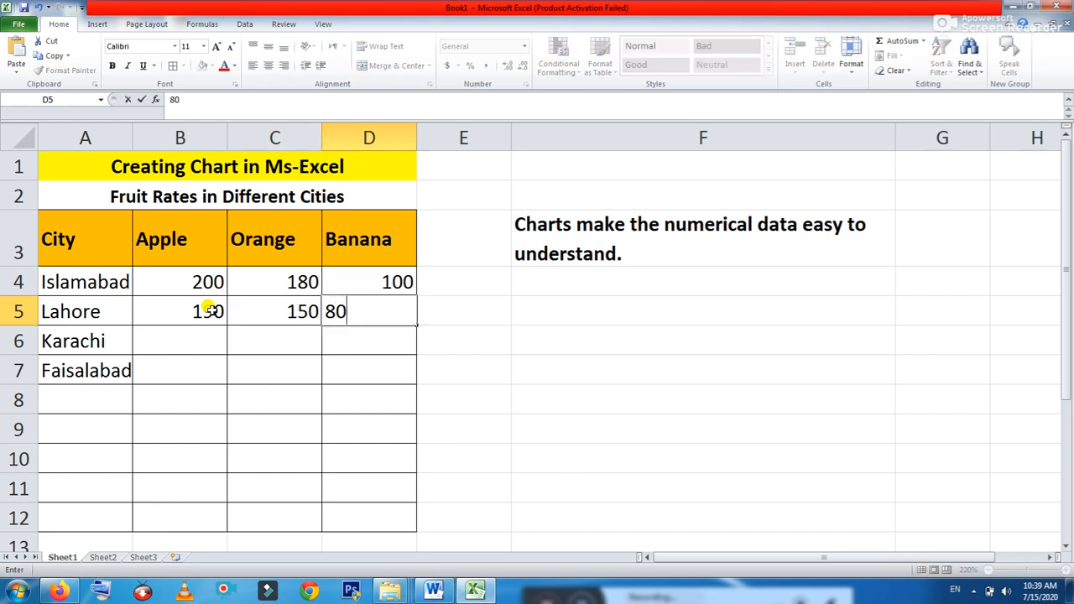
key(Return)
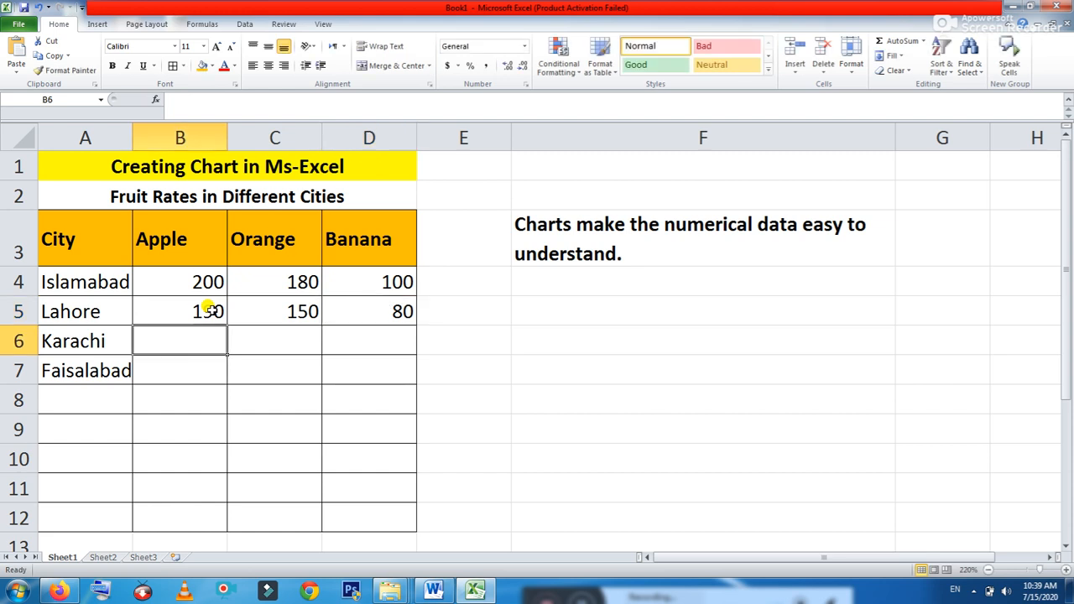
Step: Enter Karachi's fruit rates in row 6: Apple 150, Orange 130 and Banana 70
text(150)
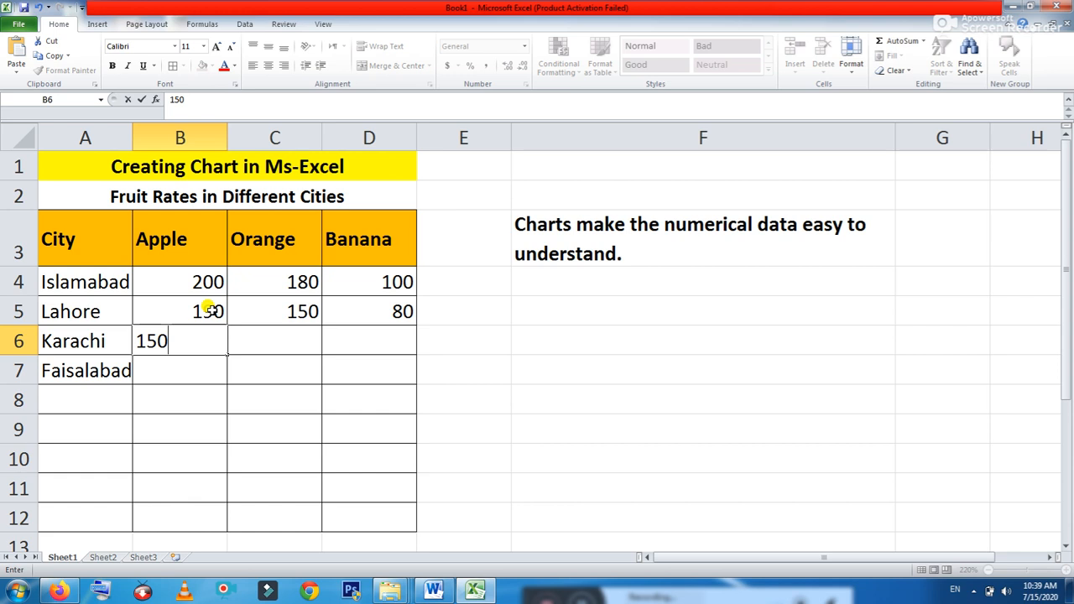
key(Tab)
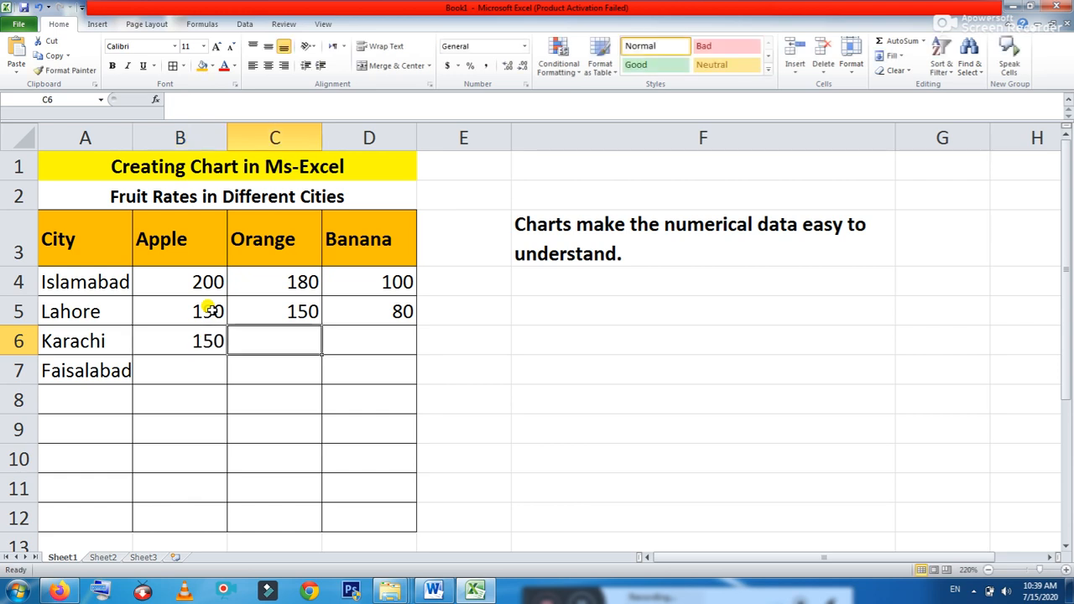
text(13)
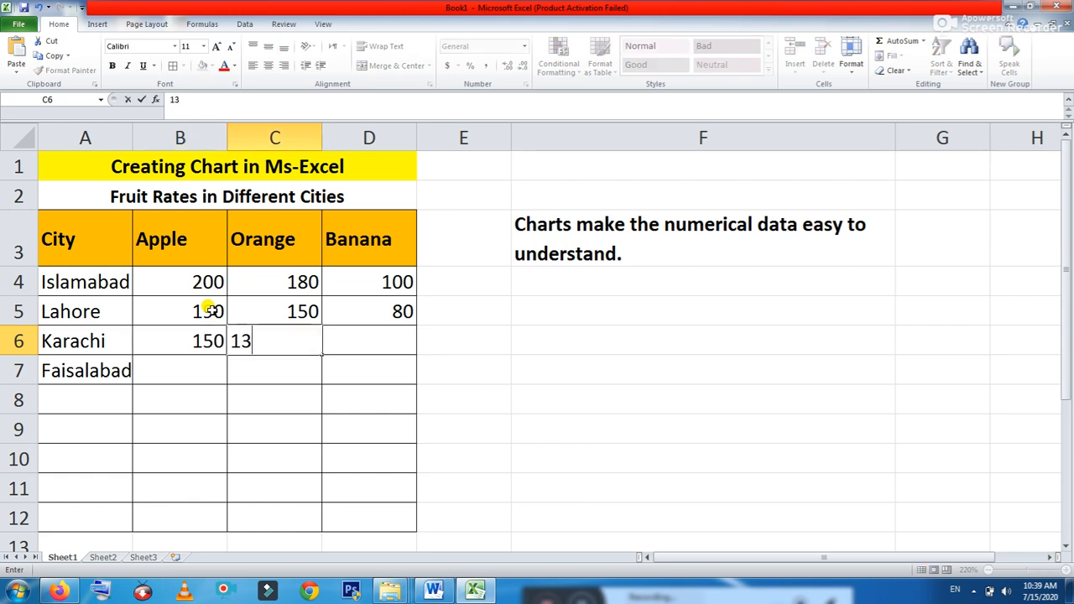
text(0)
key(Tab)
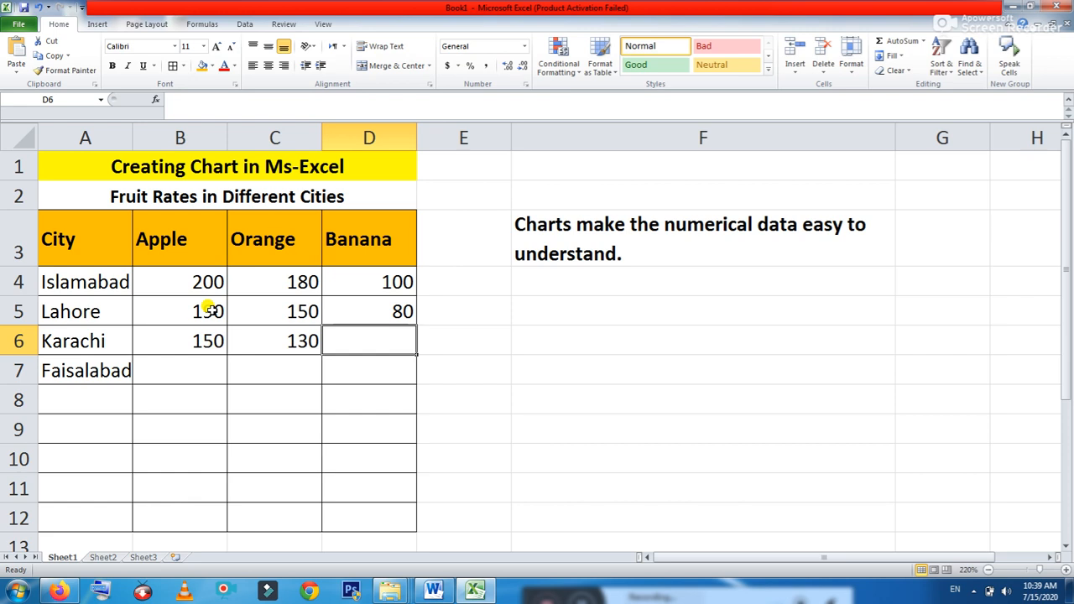
text(70)
key(Return)
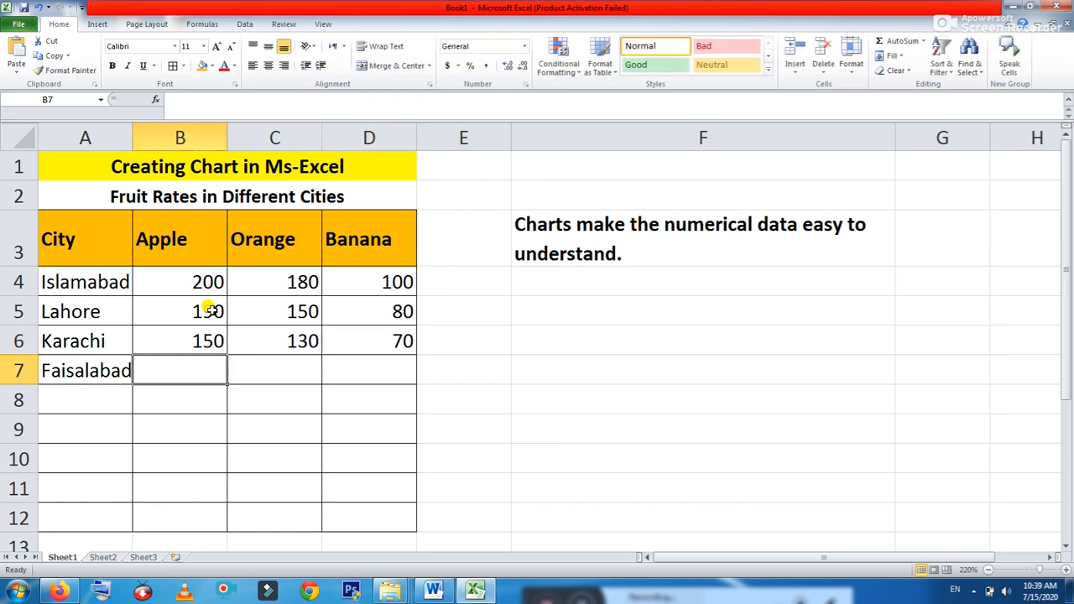
Step: Enter Faisalabad's fruit rates in row 7: Apple 200, Orange 160 and Banana 90
text(200)
key(Tab)
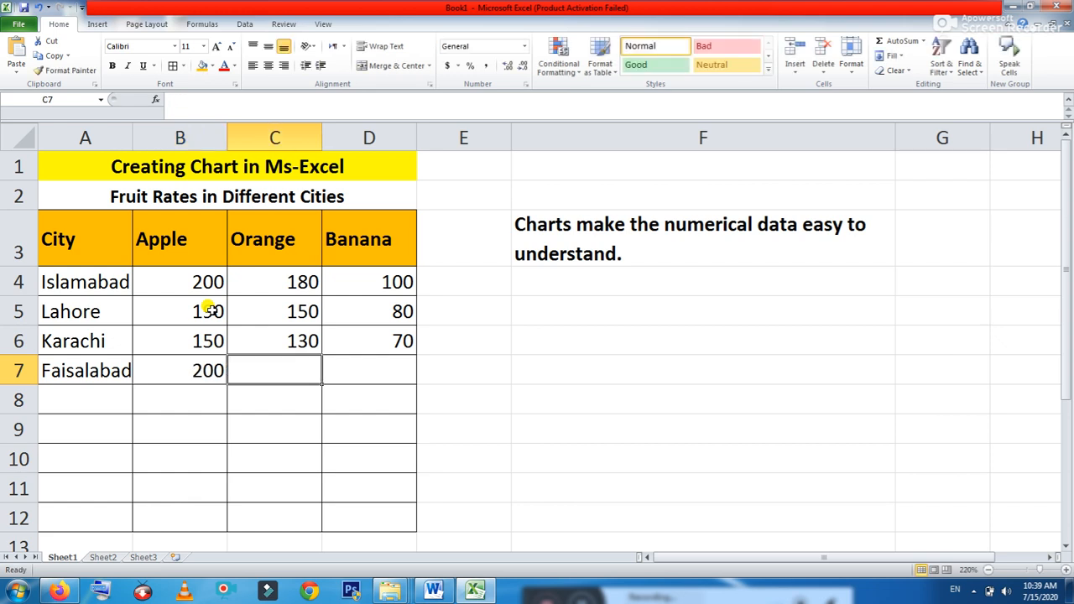
text(160)
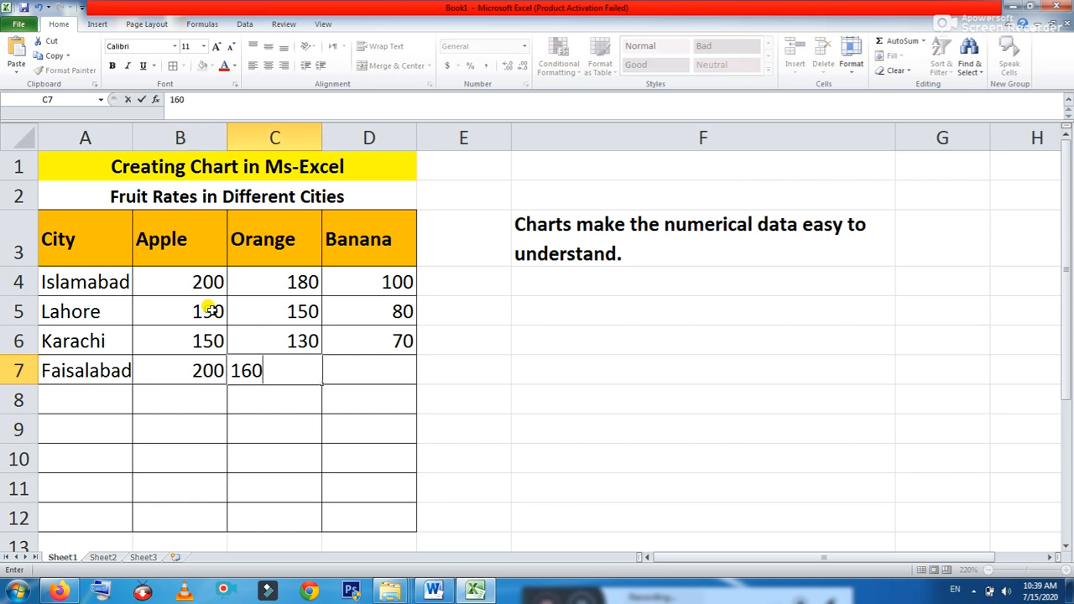
key(Tab)
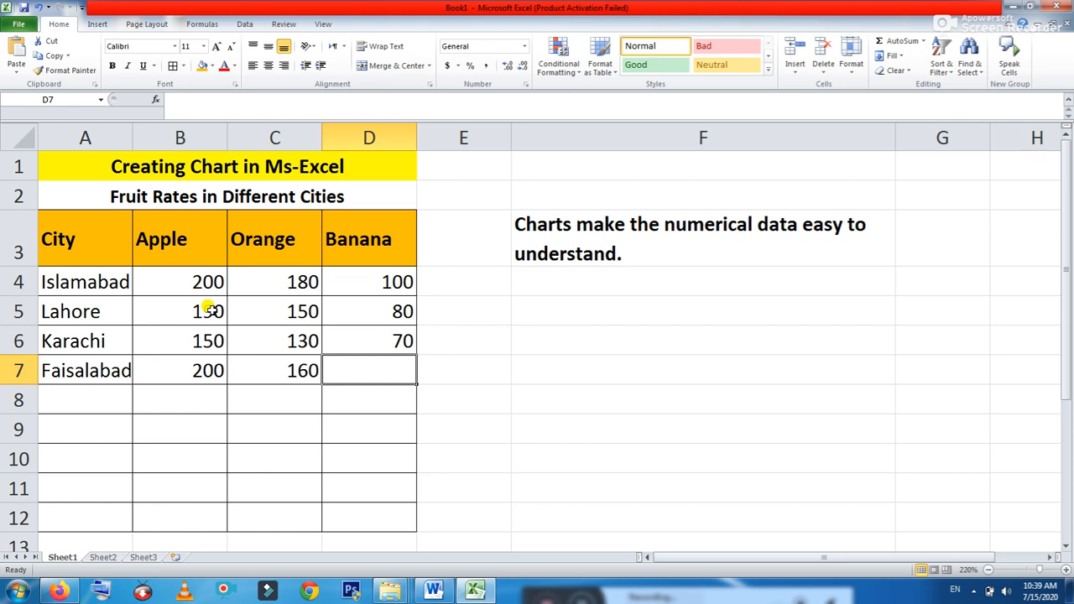
text(90)
key(Return)
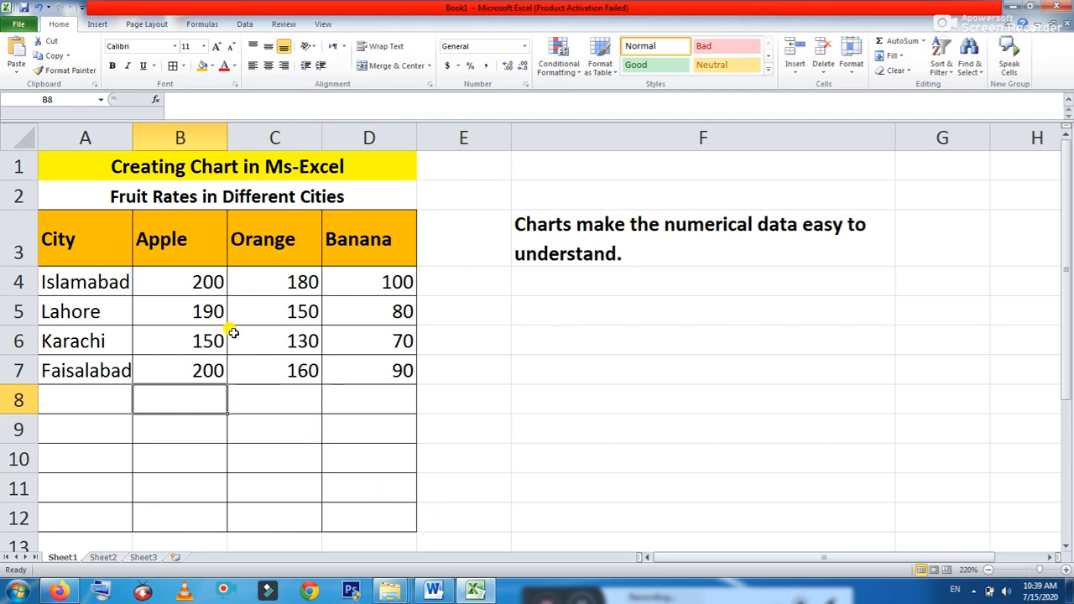
Step: Select the fruit rates table with its headers, range A3:D7, as the chart data
click(91, 250)
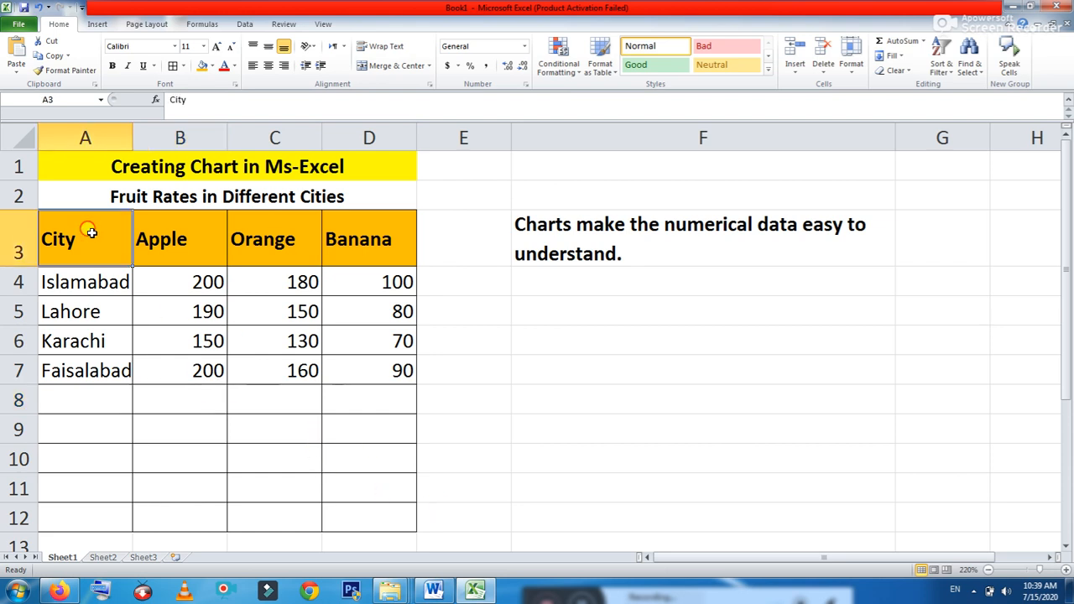
drag(97, 251, 329, 370)
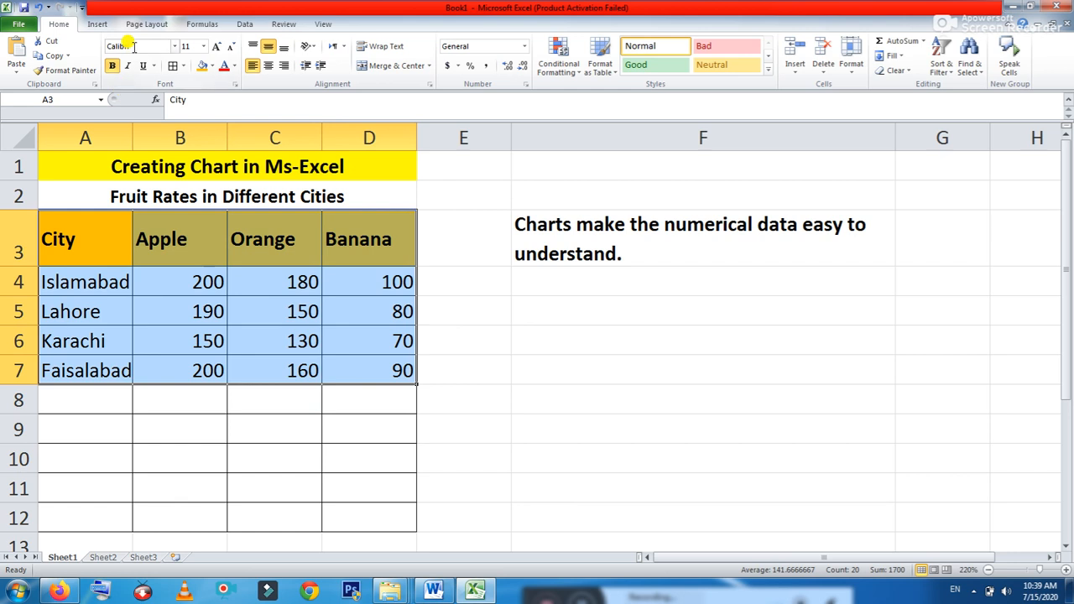
Step: Insert a 2-D stacked column chart of the selected fruit rates and delete it
click(99, 24)
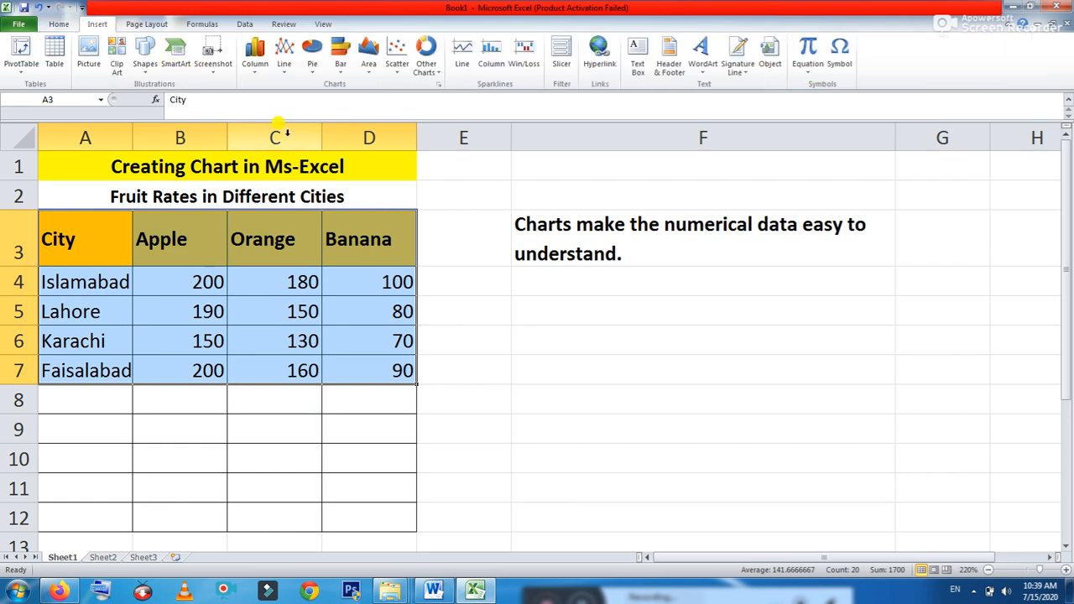
click(255, 66)
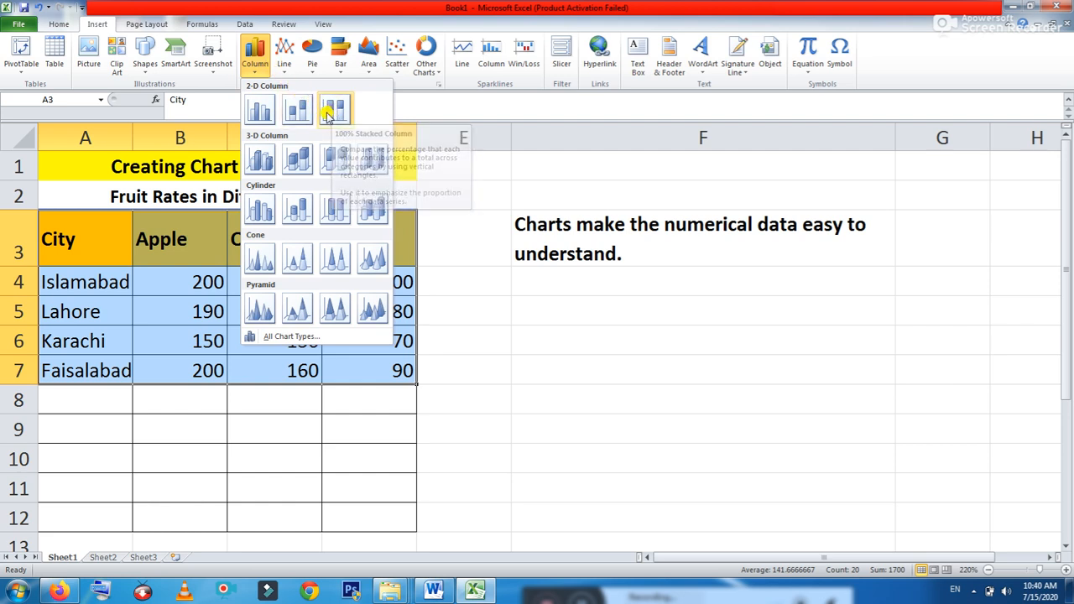
click(298, 112)
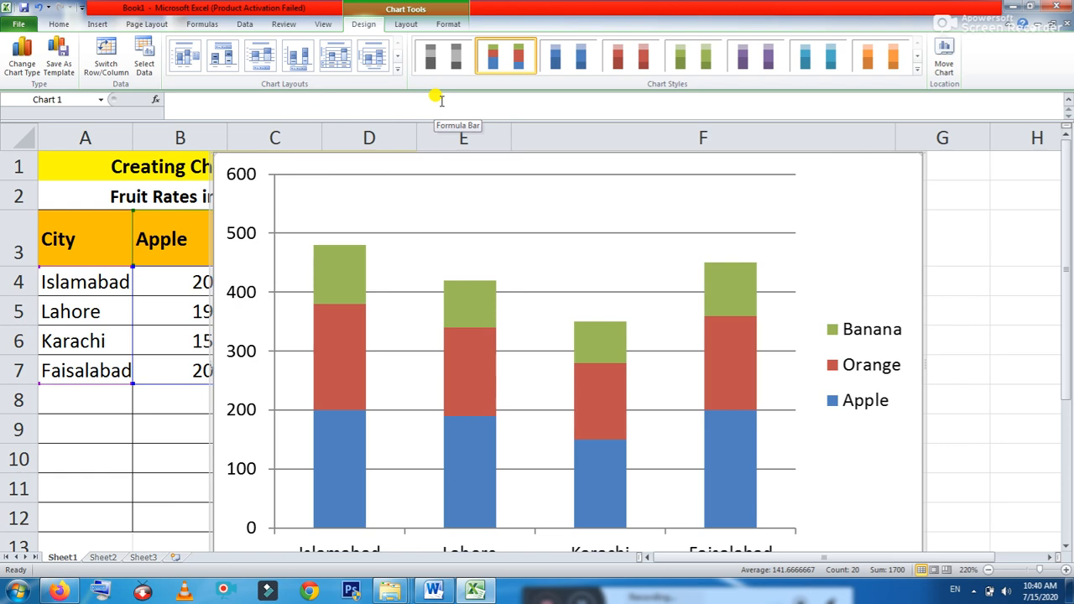
key(Delete)
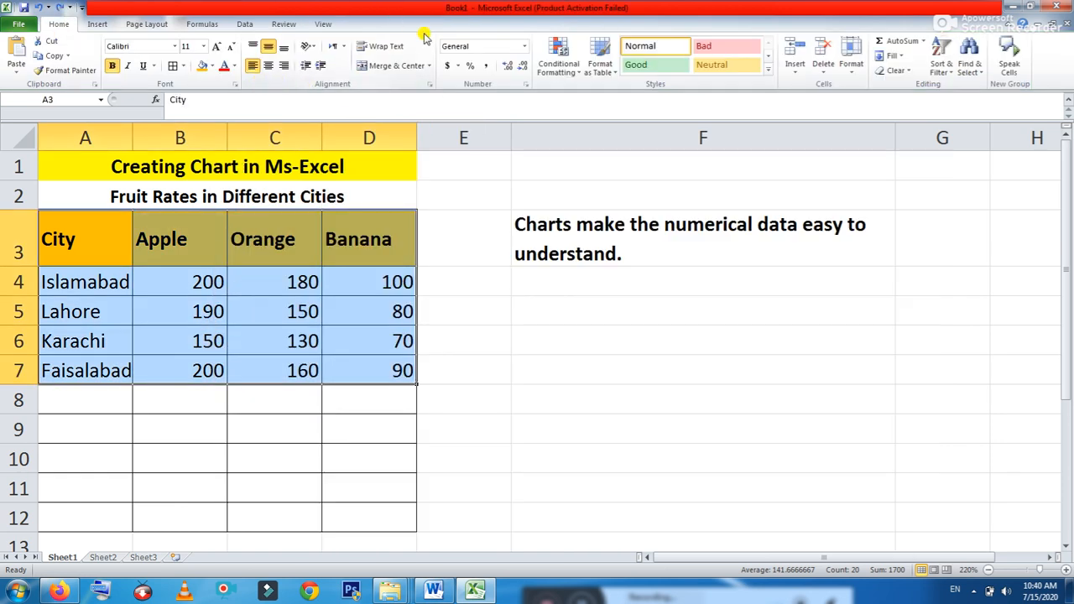
Step: Insert a 2-D clustered column chart from the selected fruit rates table
click(97, 23)
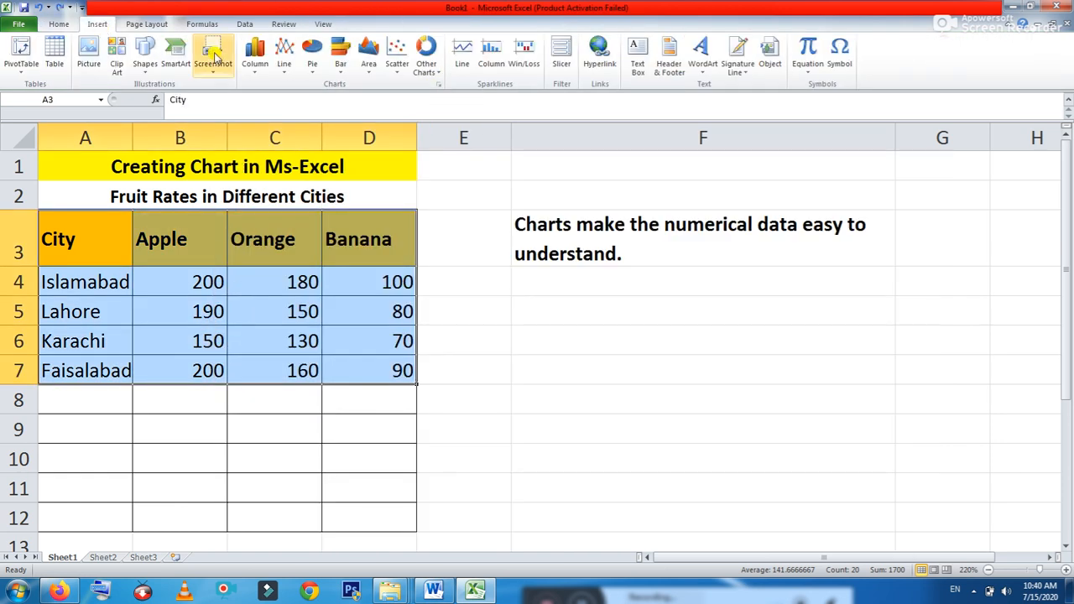
click(252, 74)
click(258, 110)
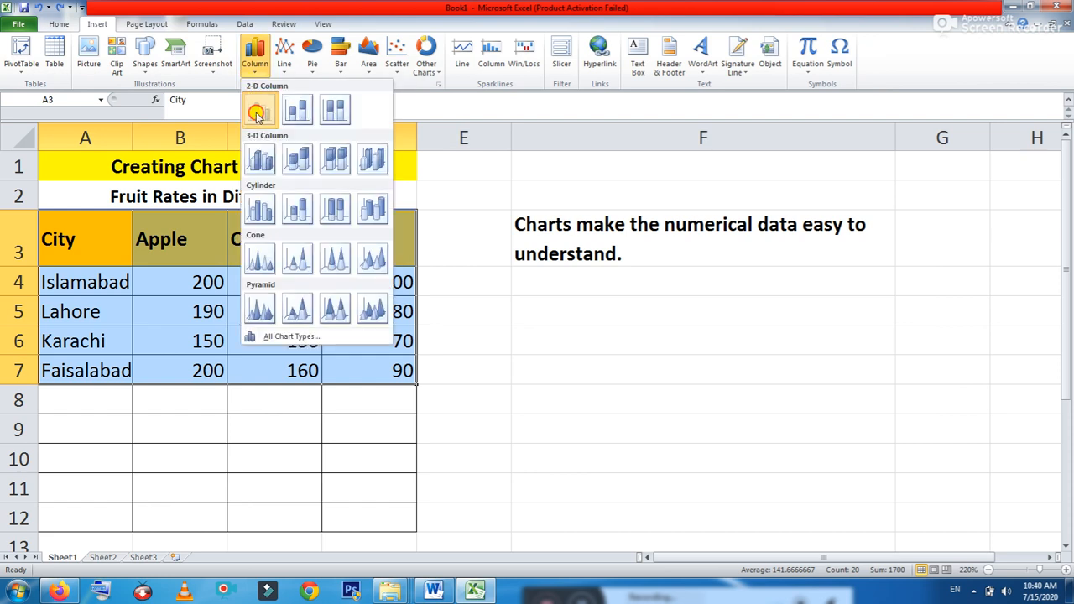
Step: Examine the whole column chart, including the city axis and Islamabad's orange and banana columns
mouse_move(443, 273)
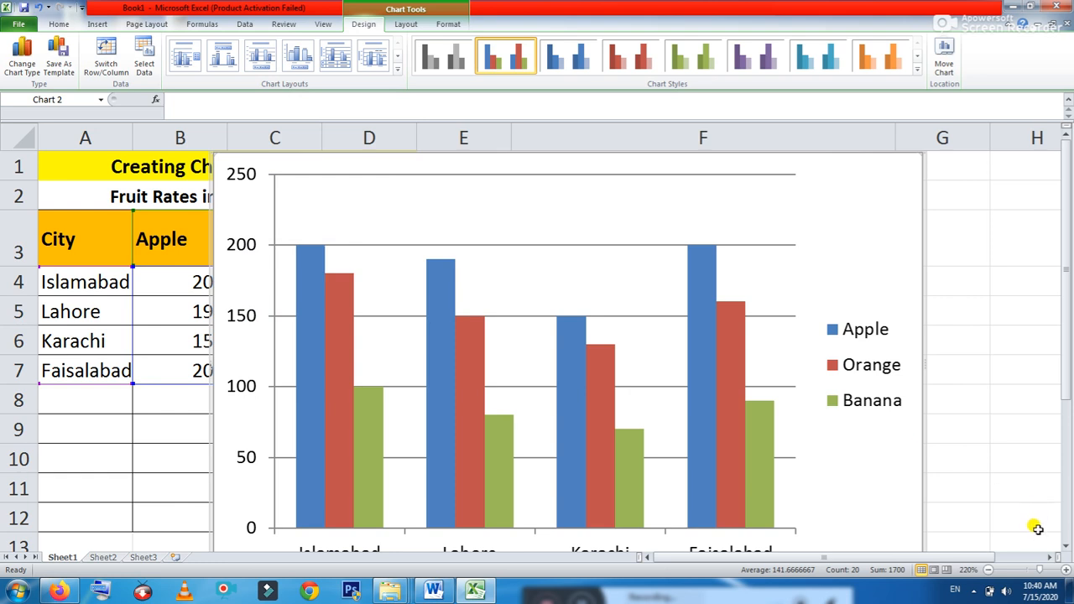
click(988, 573)
click(988, 573)
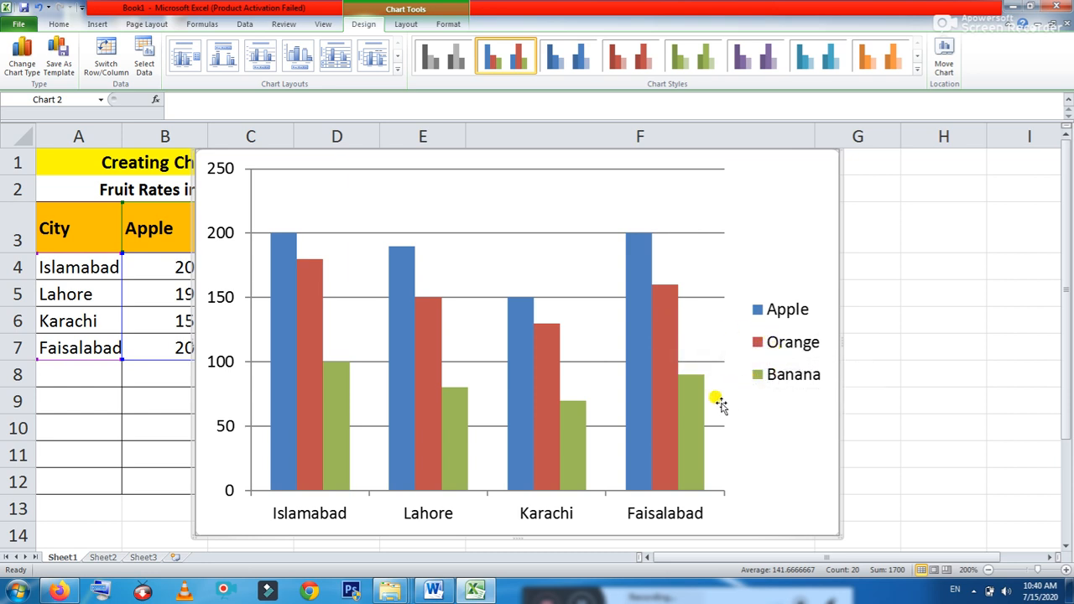
mouse_move(689, 387)
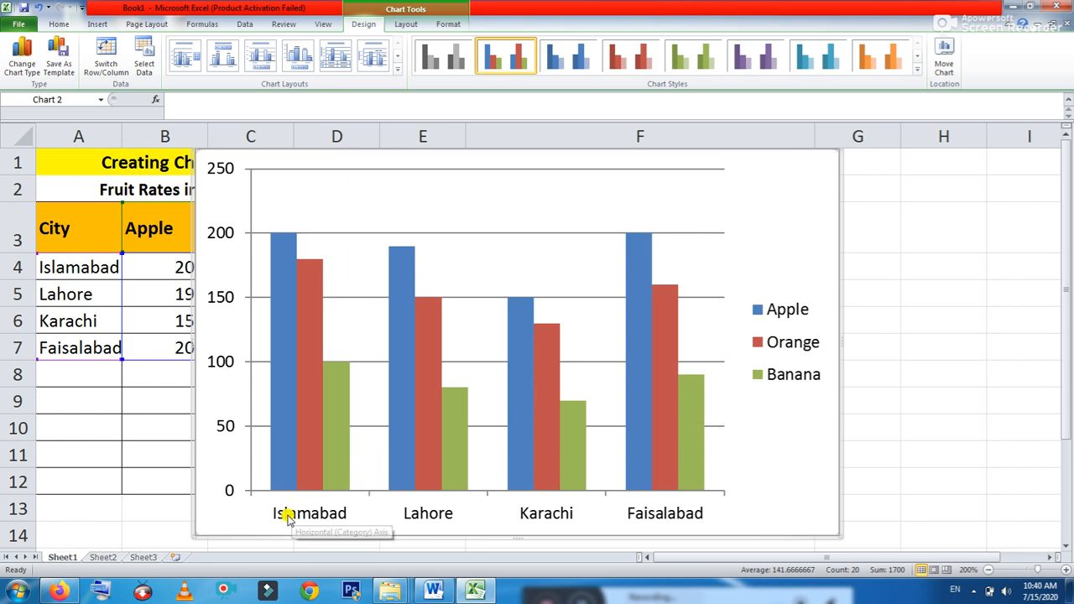
mouse_move(293, 467)
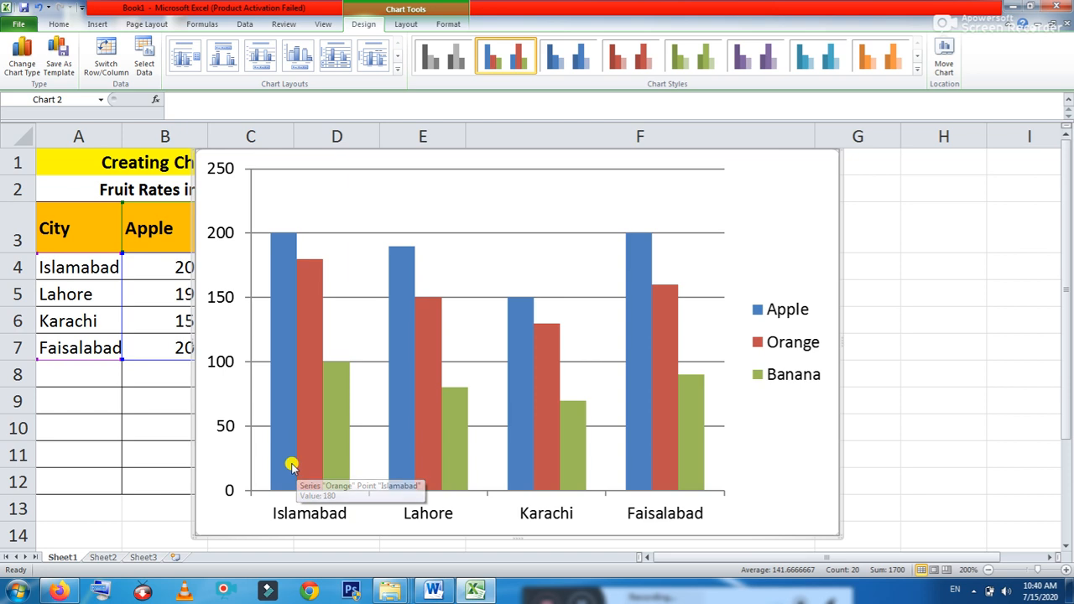
mouse_move(336, 470)
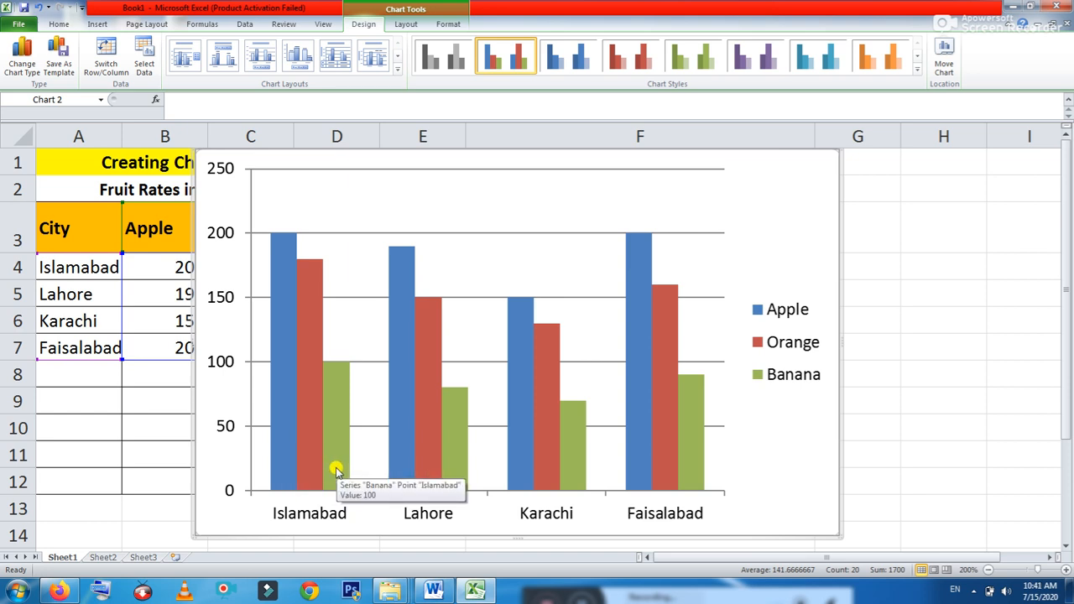
mouse_move(285, 323)
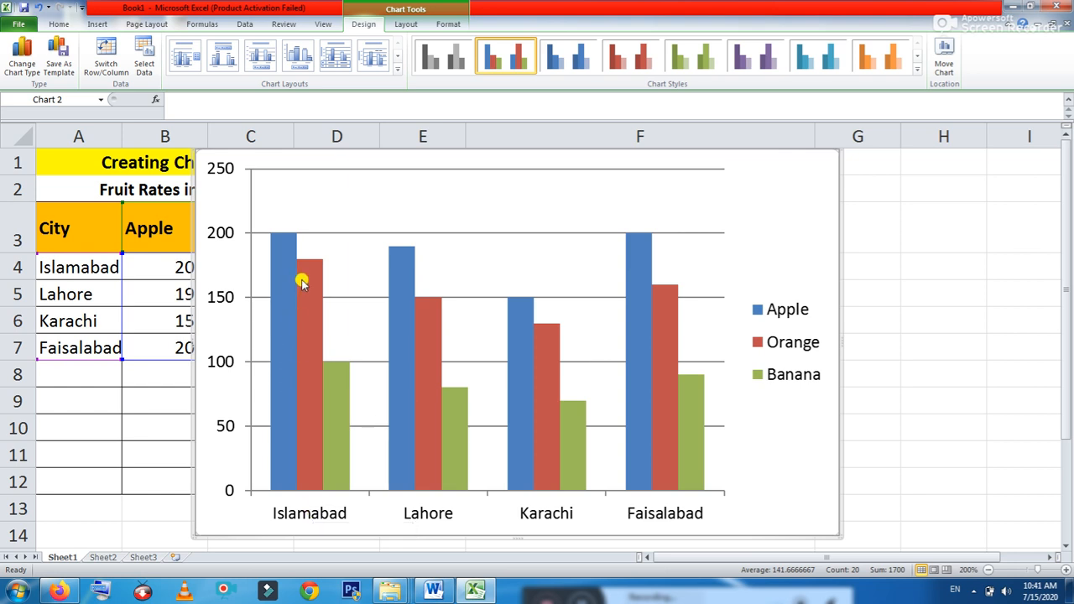
mouse_move(304, 279)
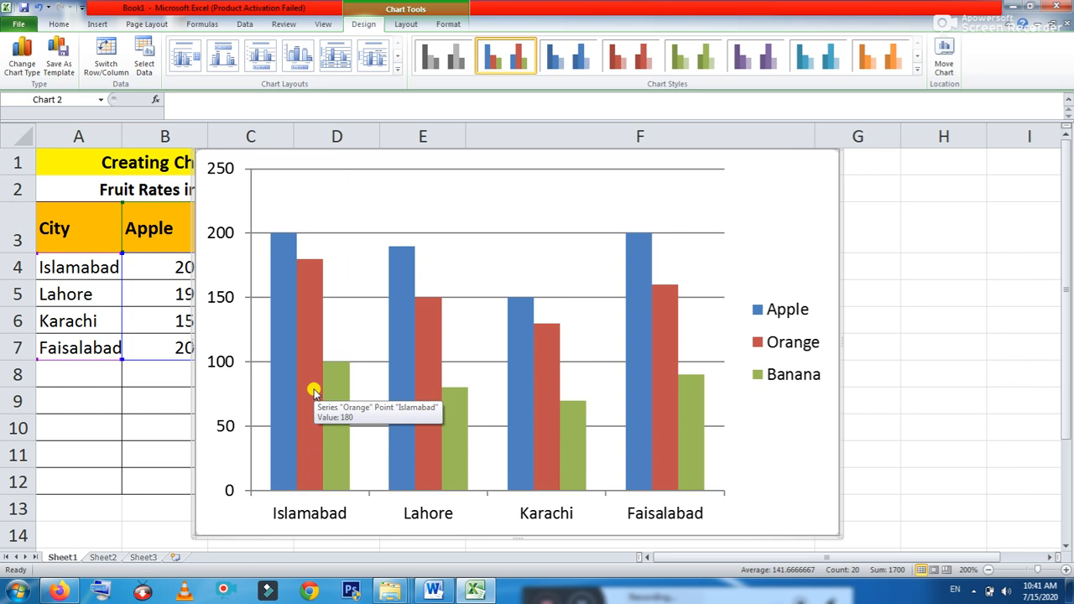
click(973, 592)
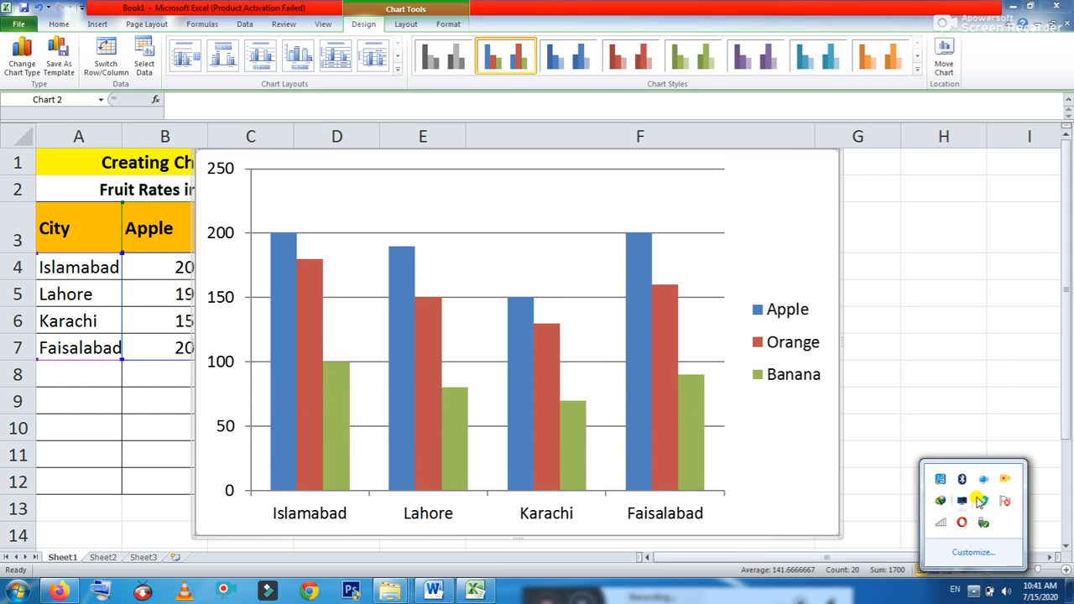
right_click(1007, 480)
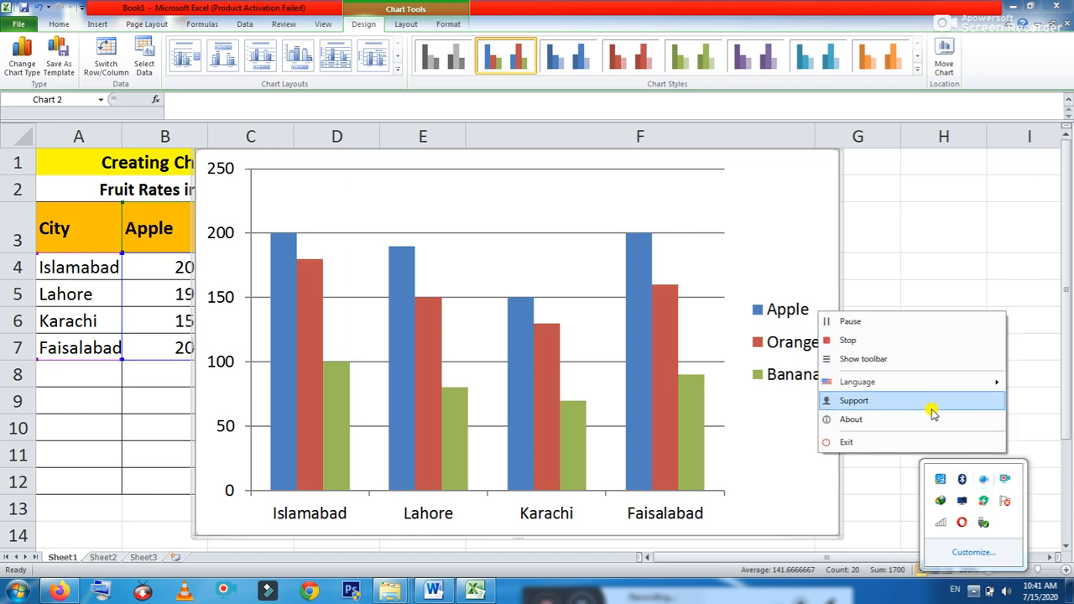